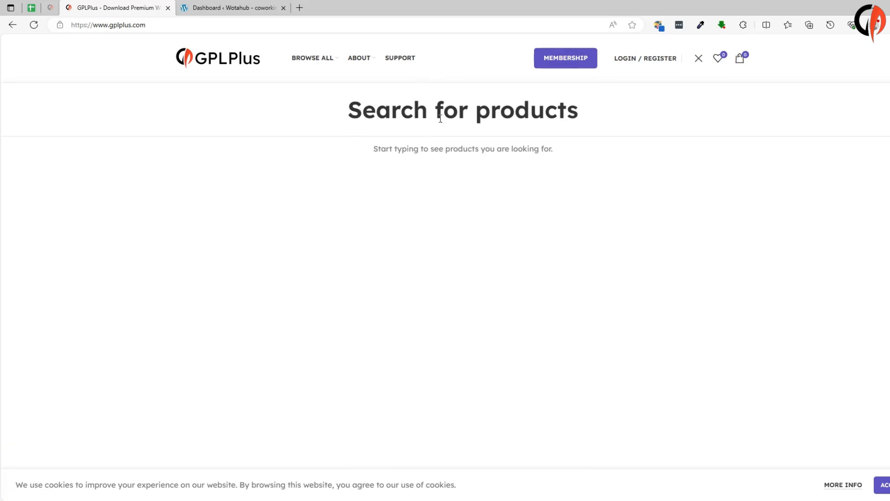
Step: Search the GPLPlus store for Ethrik and open the Ethrik – Creative & NFT Affiliate WordPress Theme product page
{"action": "type", "text": "Ethrik"}
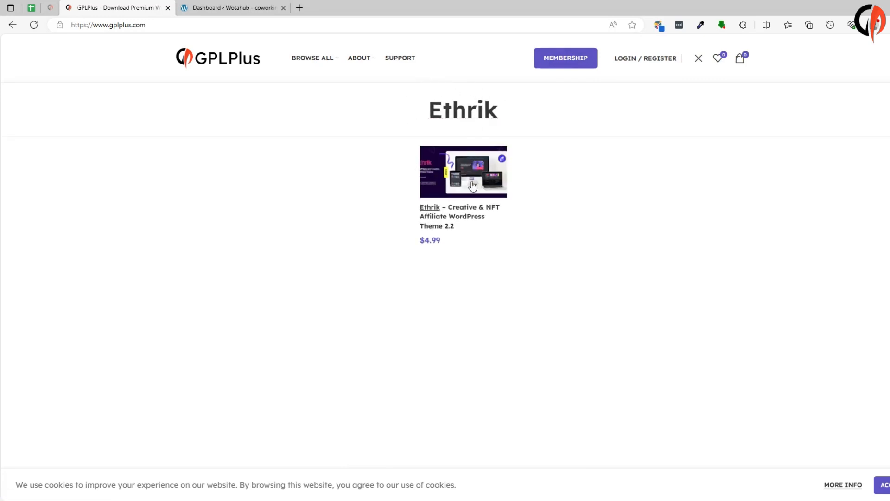
{"action": "left_click", "coordinate": [472, 182]}
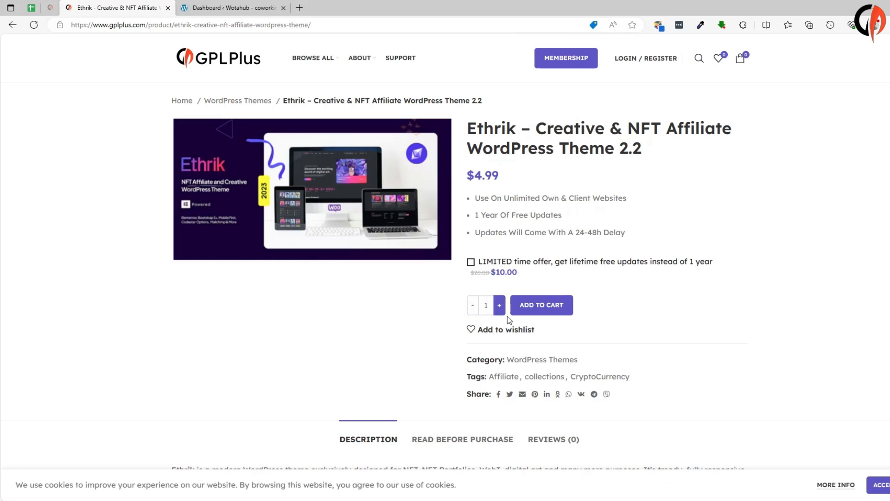
Step: In the Desktop folder, extract the CX-ethrik-creative-nft-affiliate-wordpress-theme.2.2 archive into a folder of the same name
{"action": "left_click", "coordinate": [438, 500]}
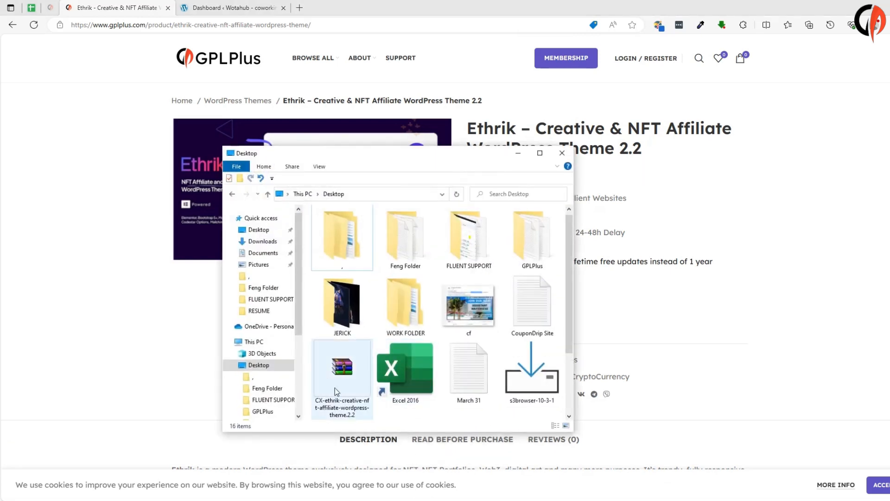
{"action": "right_click", "coordinate": [338, 381]}
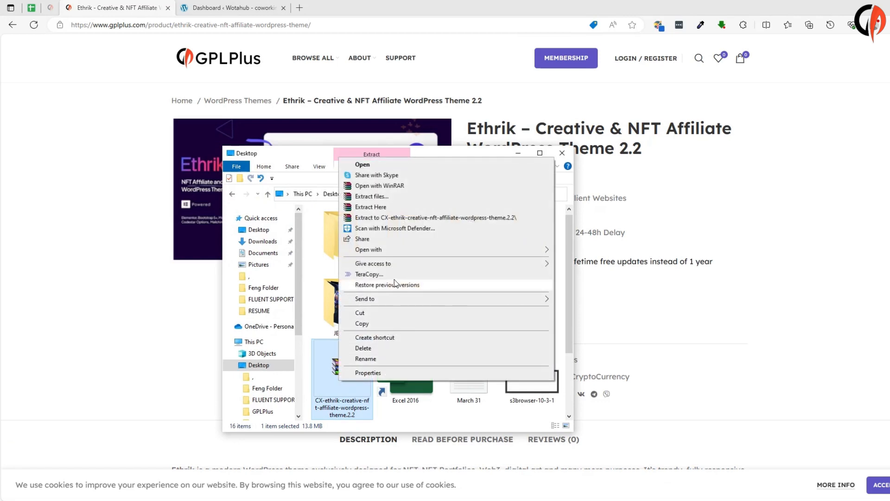
{"action": "left_click", "coordinate": [388, 199]}
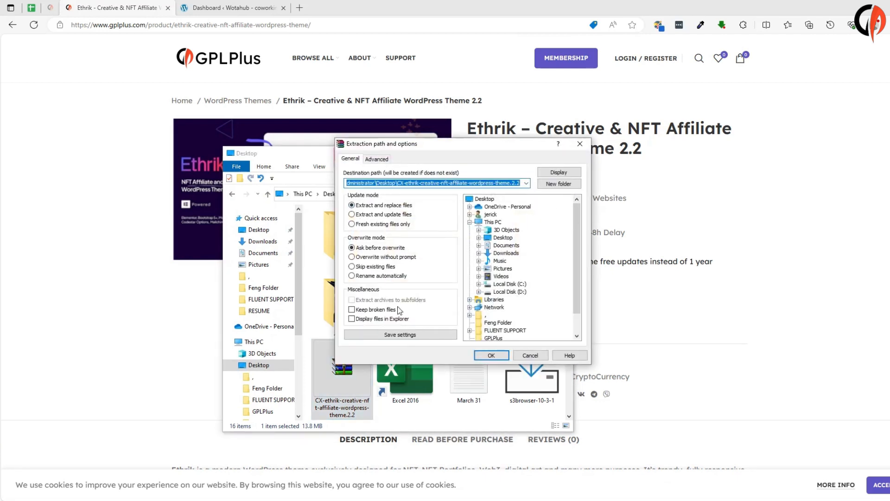
{"action": "left_click", "coordinate": [481, 356]}
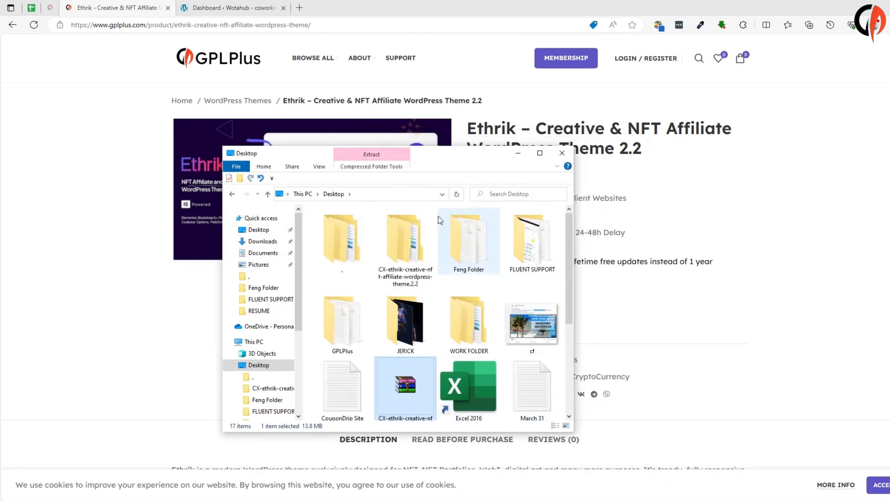
Step: Browse the extracted ethrik-package to its Theme folder to inspect the theme archives
{"action": "double_click", "coordinate": [416, 236]}
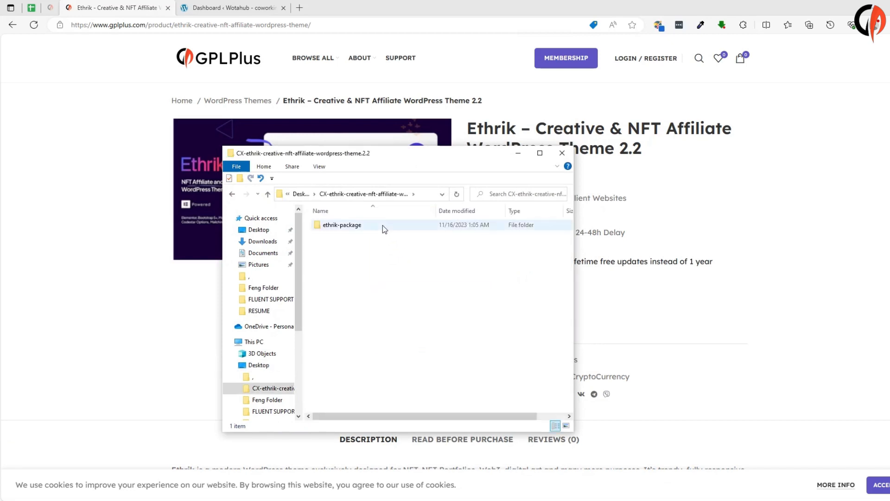
{"action": "double_click", "coordinate": [352, 227]}
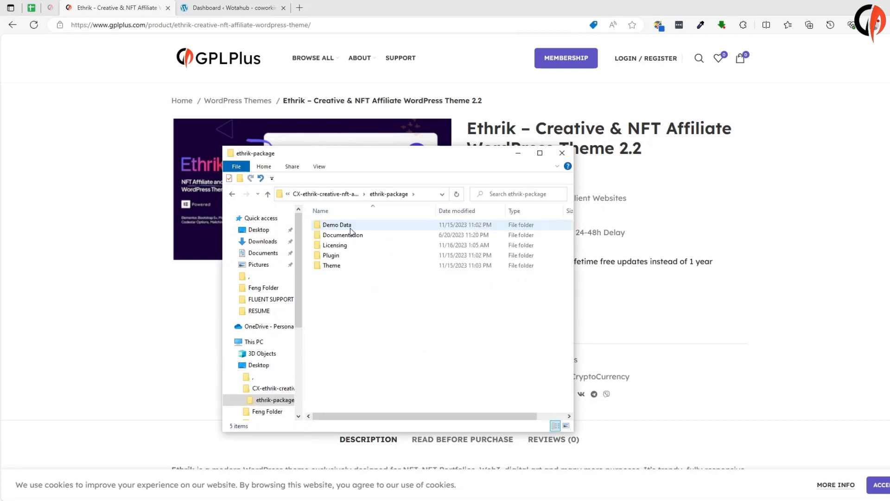
{"action": "double_click", "coordinate": [338, 266]}
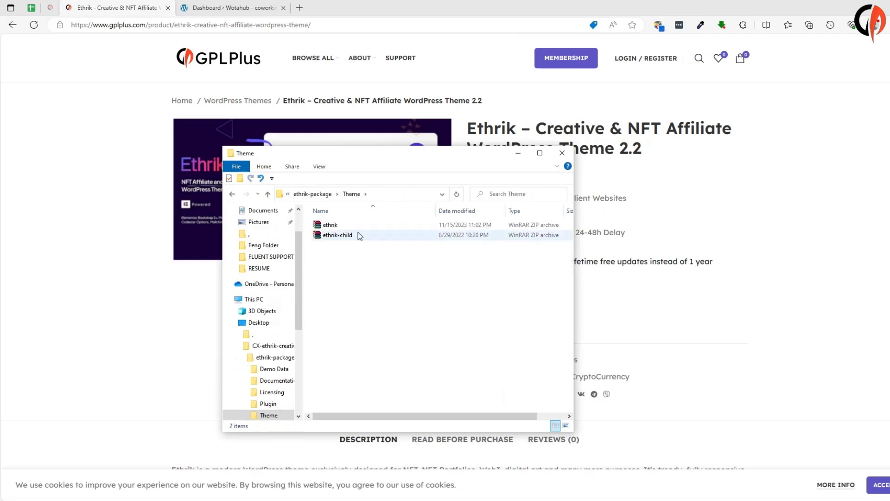
Step: Switch to the WordPress dashboard and open the upload form for adding a new theme
{"action": "left_click", "coordinate": [247, 7]}
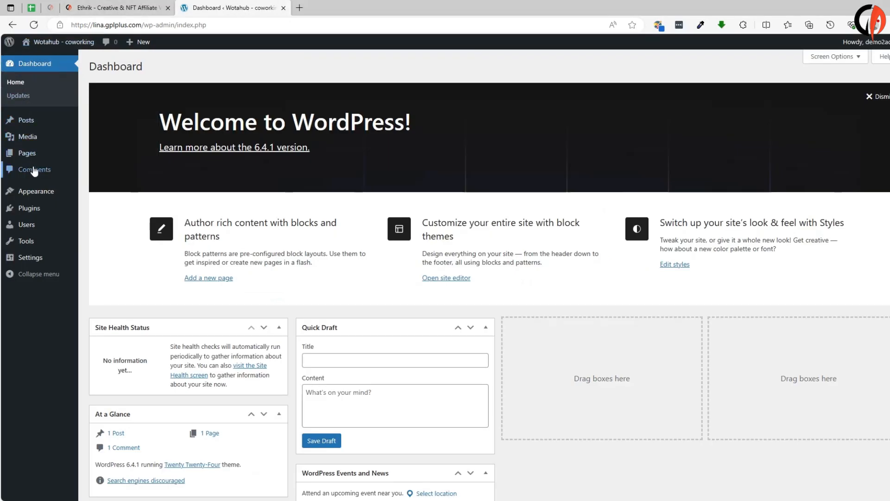
{"action": "mouse_move", "coordinate": [28, 193]}
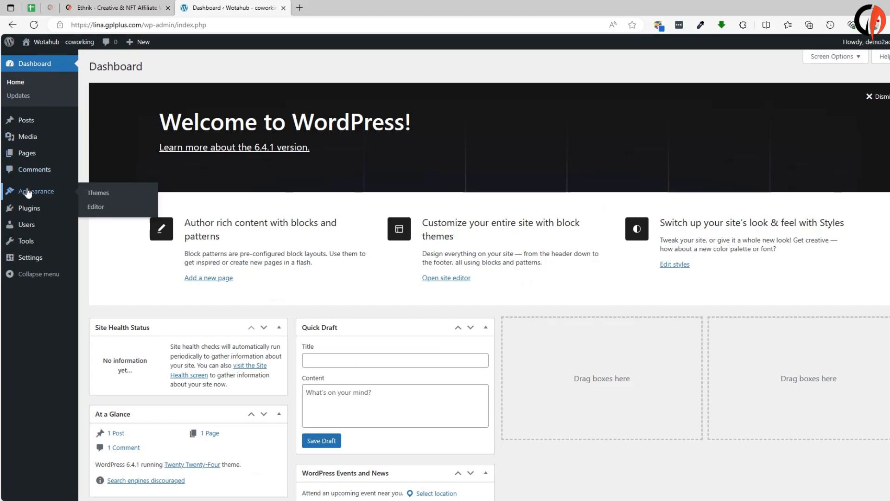
{"action": "left_click", "coordinate": [102, 199]}
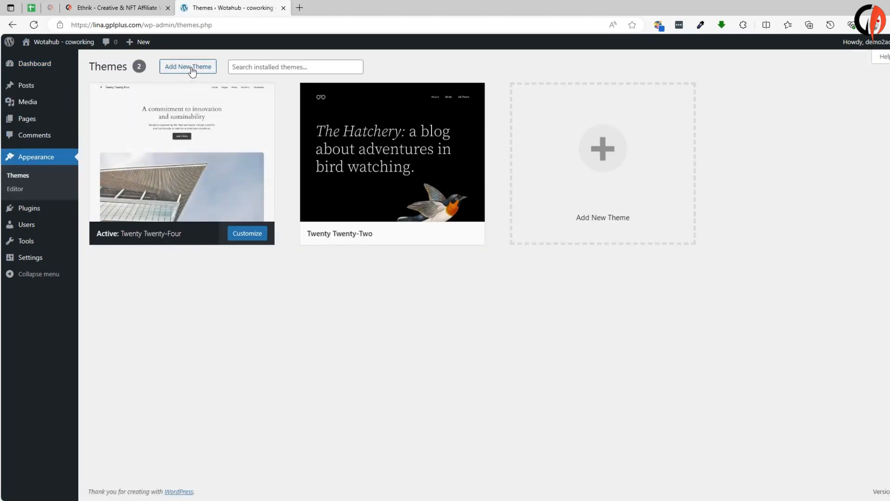
{"action": "left_click", "coordinate": [191, 69]}
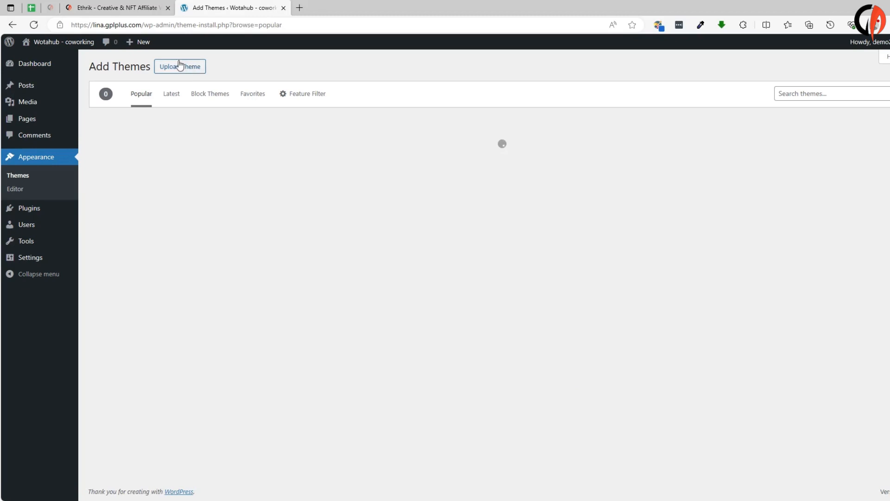
{"action": "left_click", "coordinate": [181, 71]}
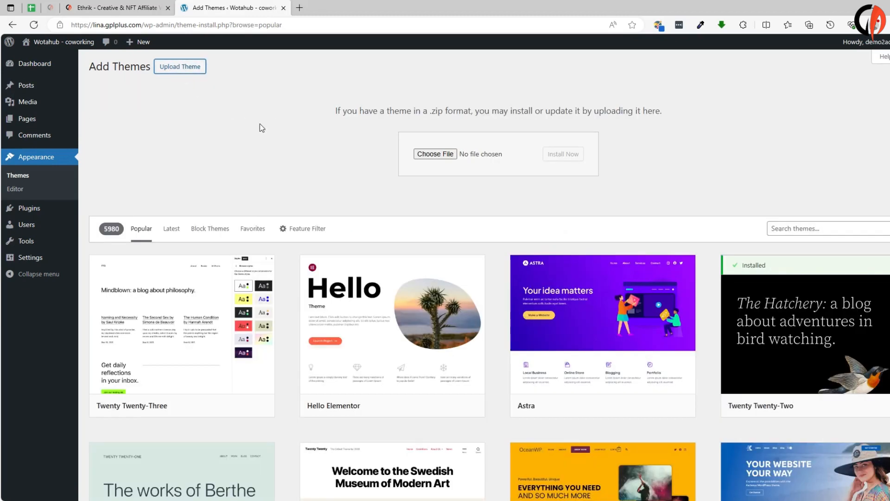
Step: Choose the ethrik zip from the Theme folder of the extracted ethrik-package as the theme file
{"action": "left_click", "coordinate": [440, 160]}
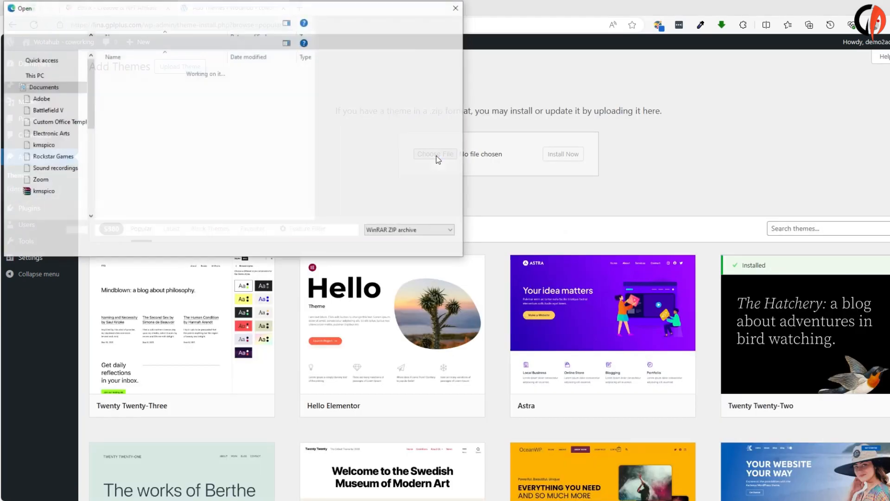
{"action": "left_click", "coordinate": [42, 76]}
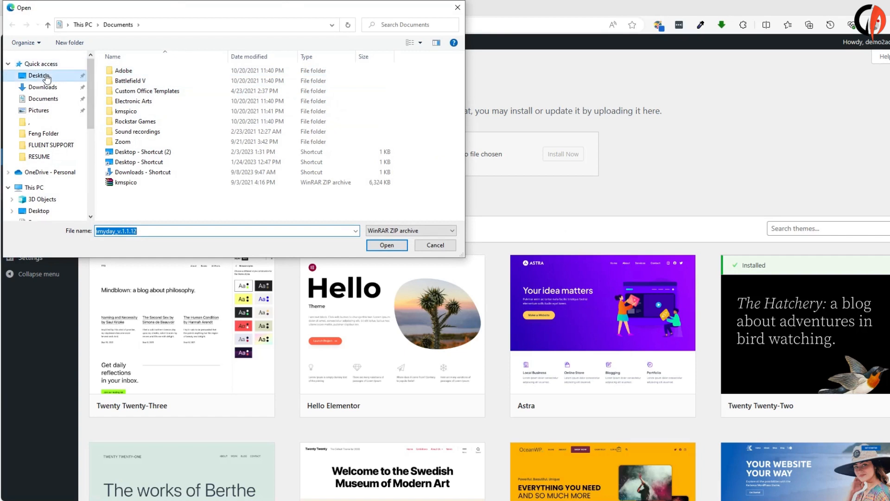
{"action": "double_click", "coordinate": [215, 102]}
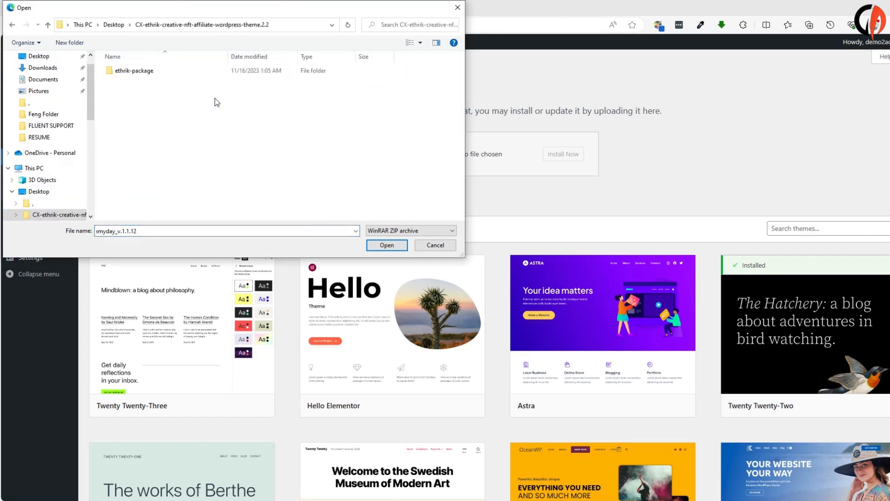
{"action": "left_click", "coordinate": [149, 75]}
{"action": "double_click", "coordinate": [134, 71]}
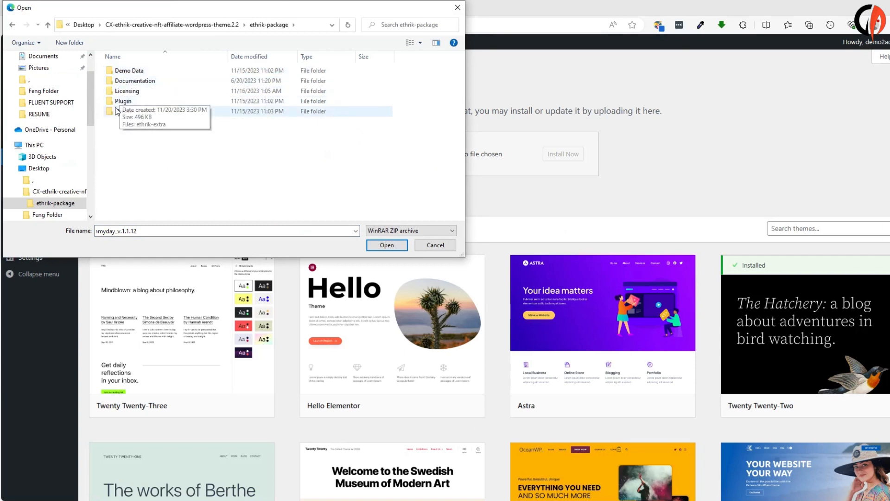
{"action": "double_click", "coordinate": [133, 110]}
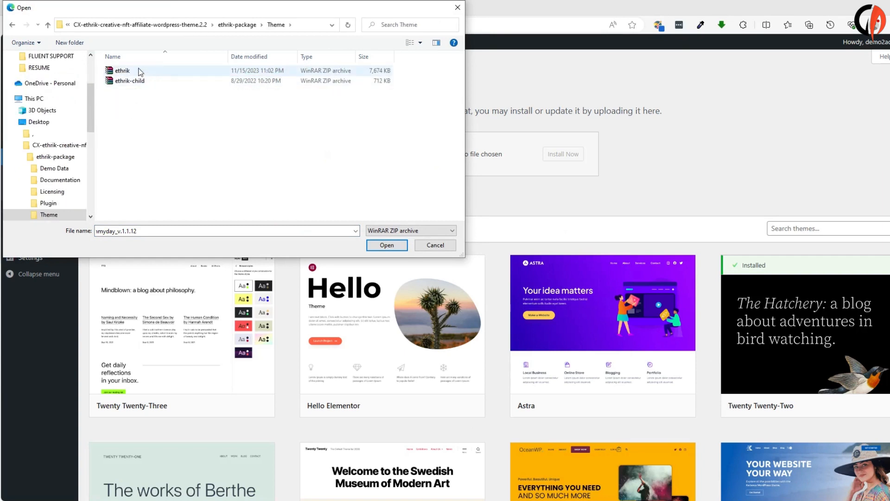
{"action": "left_click", "coordinate": [134, 72]}
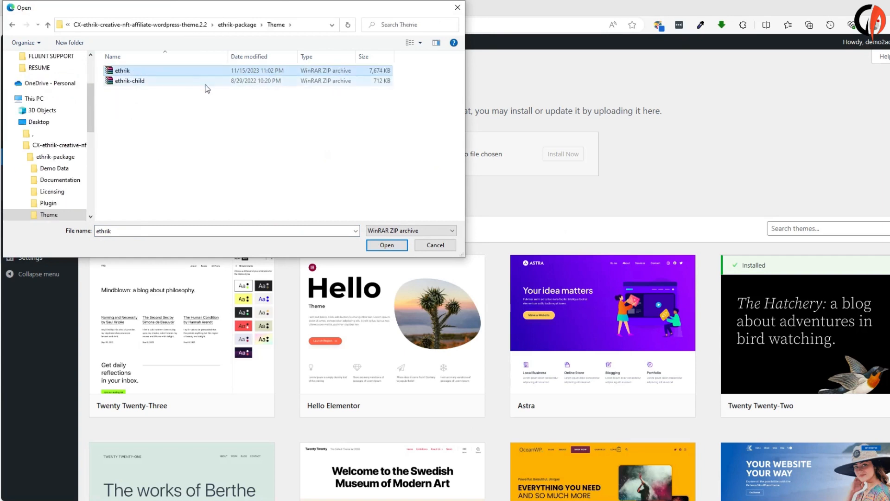
{"action": "left_click", "coordinate": [383, 244]}
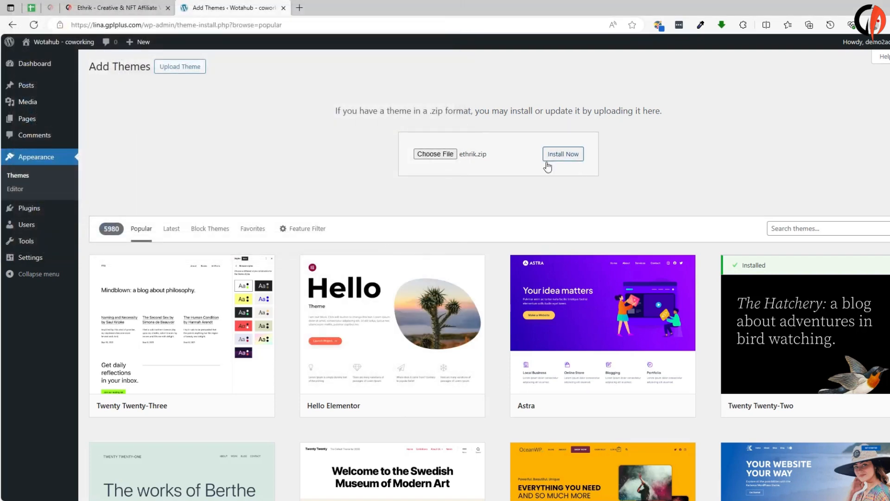
Step: Install the Ethrik theme from the chosen zip file and activate it
{"action": "left_click", "coordinate": [574, 158]}
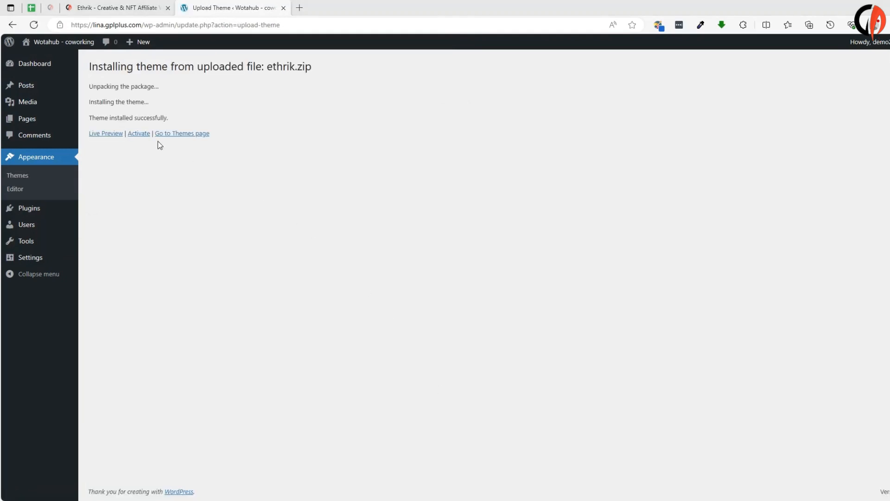
{"action": "left_click", "coordinate": [141, 135]}
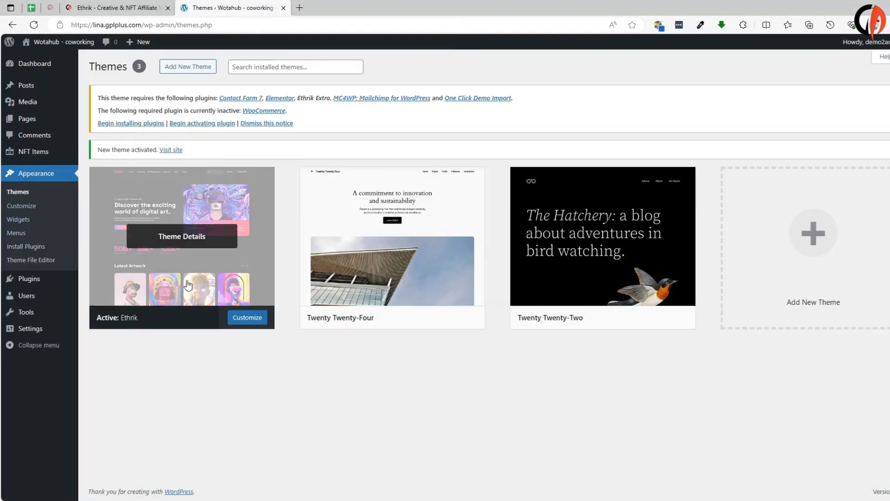
Step: Bulk install all the theme's missing required plugins: Contact Form 7, Elementor, Ethrik Extra, MC4WP and One Click Demo Import
{"action": "left_click", "coordinate": [129, 124]}
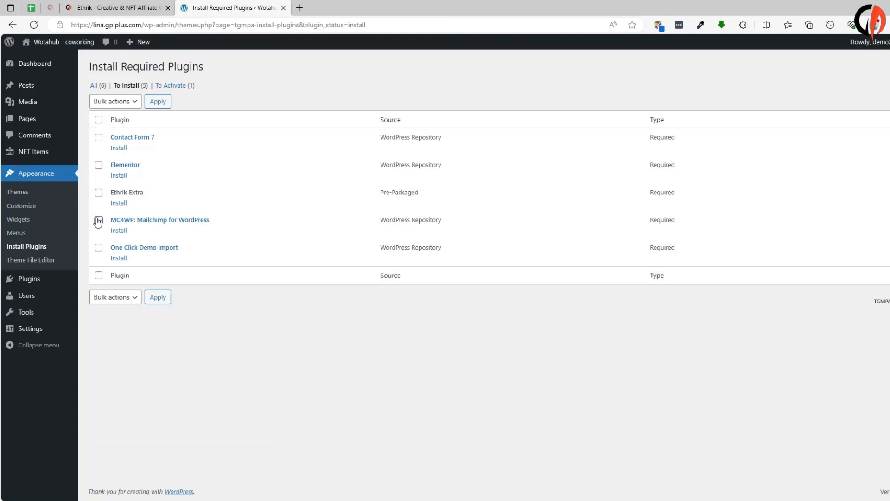
{"action": "left_click", "coordinate": [99, 275]}
{"action": "left_click", "coordinate": [122, 101]}
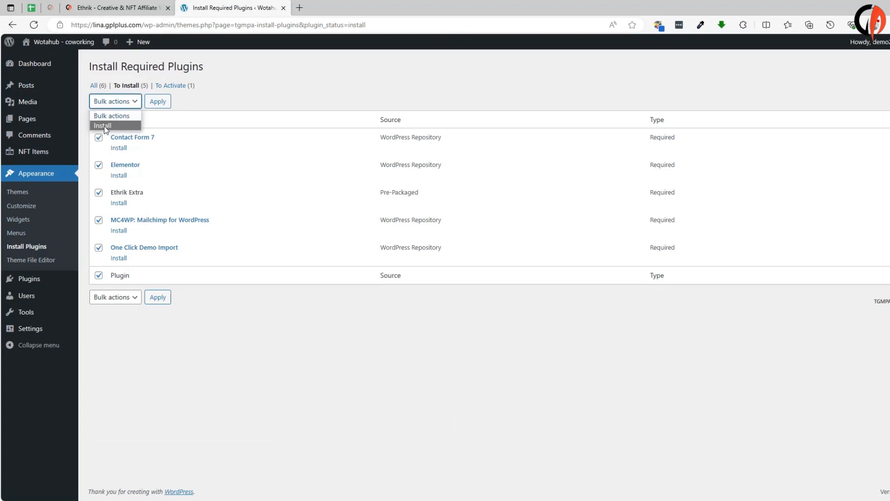
{"action": "left_click", "coordinate": [112, 126]}
{"action": "left_click", "coordinate": [161, 104]}
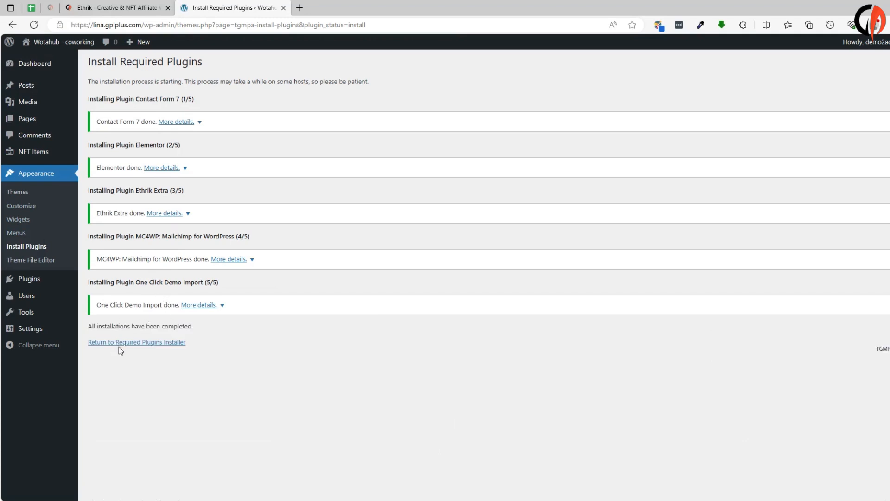
Step: Return to the required plugins list and bulk activate all of its plugins, including WooCommerce
{"action": "left_click", "coordinate": [127, 344]}
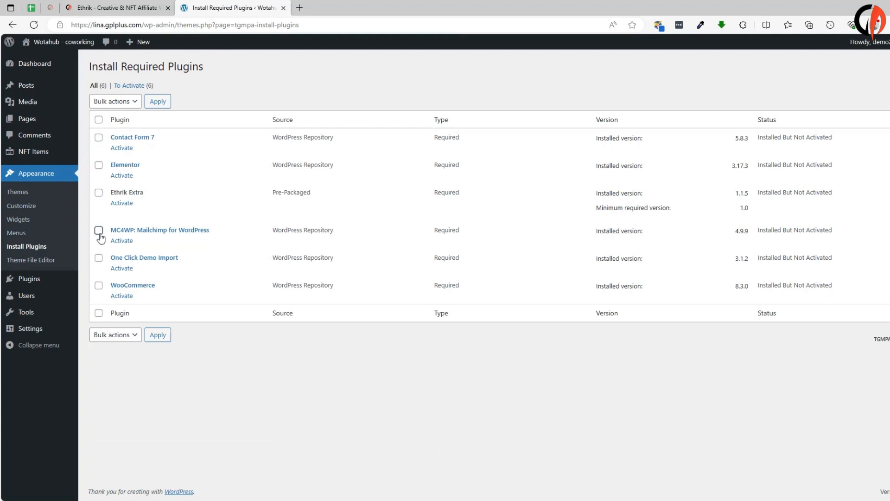
{"action": "left_click", "coordinate": [99, 315]}
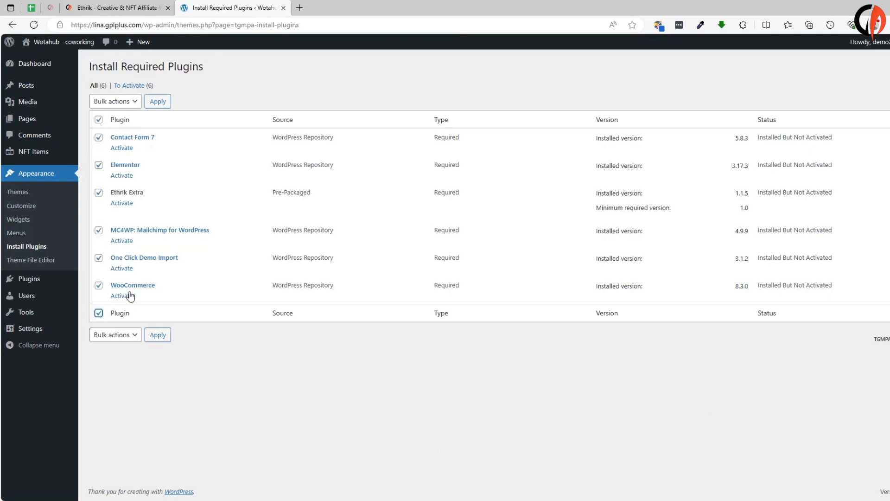
{"action": "left_click", "coordinate": [130, 100]}
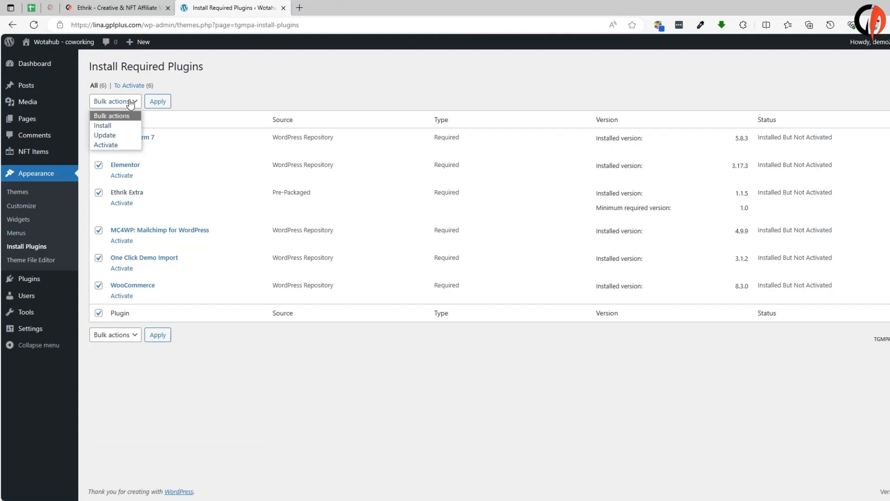
{"action": "left_click", "coordinate": [106, 145]}
{"action": "left_click", "coordinate": [157, 101]}
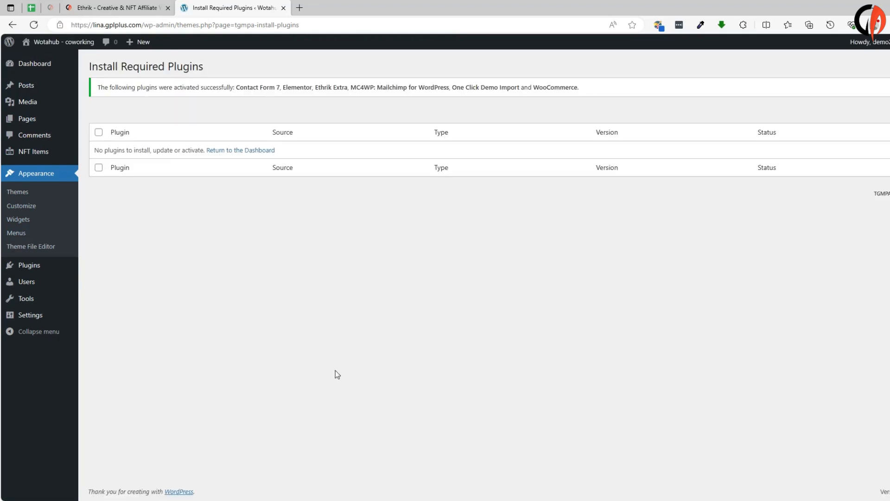
Step: Open One Click Demo Import for the Ethrik theme and proceed to its pre-import plugin selection
{"action": "left_click", "coordinate": [47, 70]}
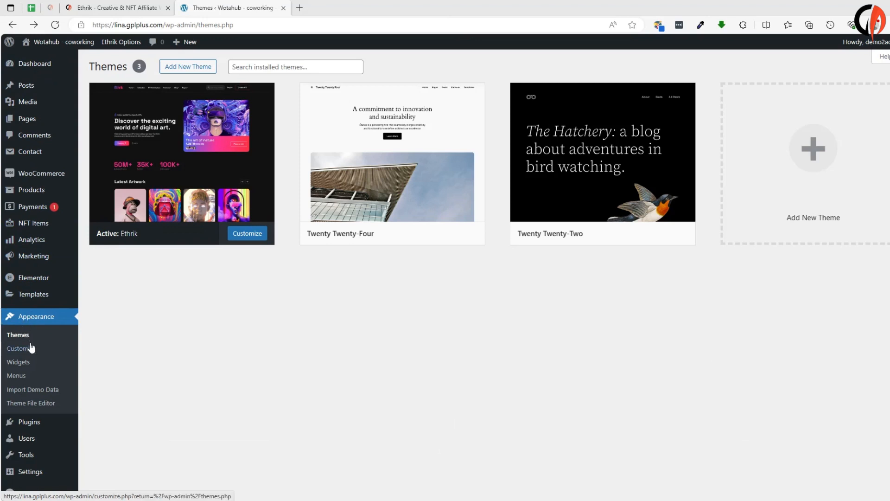
{"action": "left_click", "coordinate": [35, 393]}
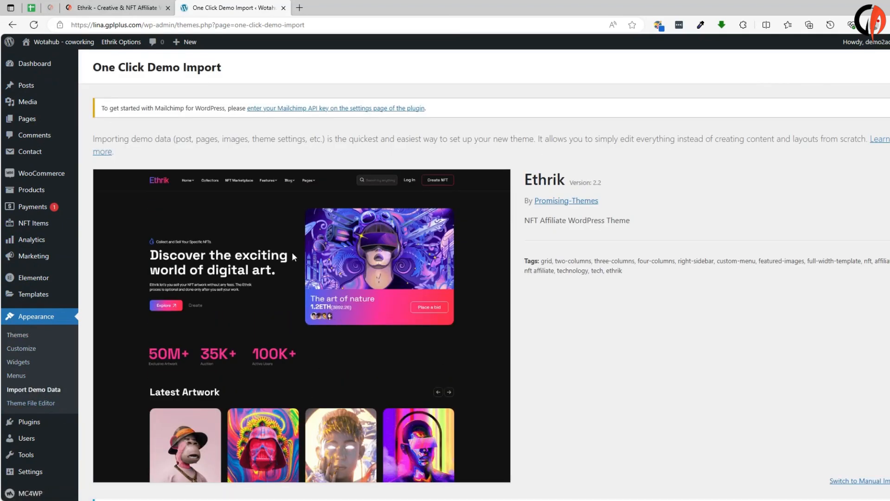
{"action": "scroll", "coordinate": [355, 373], "scroll_direction": "down", "scroll_amount": 3}
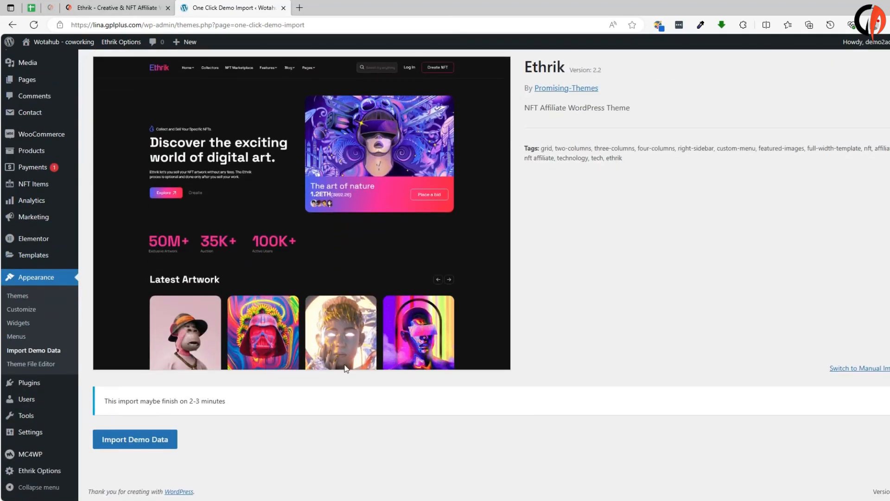
{"action": "left_click", "coordinate": [135, 444]}
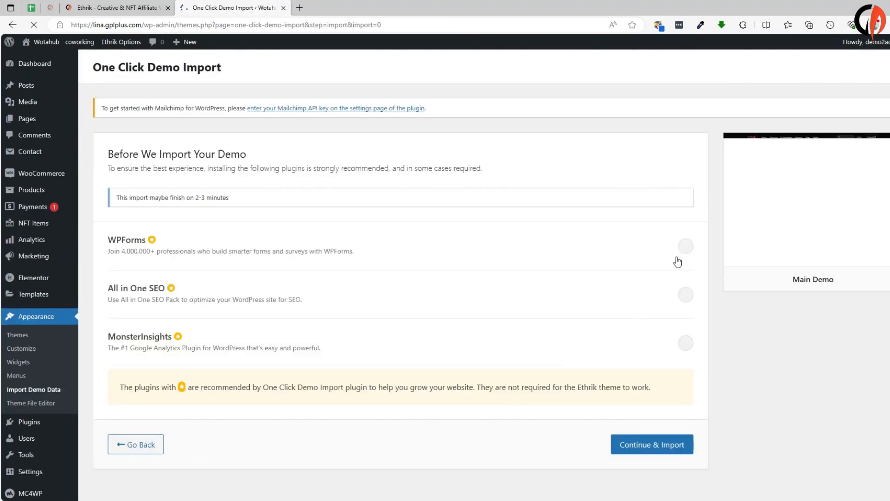
Step: Select the recommended WPForms, All in One SEO and MonsterInsights plugins and run the Ethrik Main Demo import
{"action": "left_click", "coordinate": [686, 248]}
{"action": "left_click", "coordinate": [686, 295]}
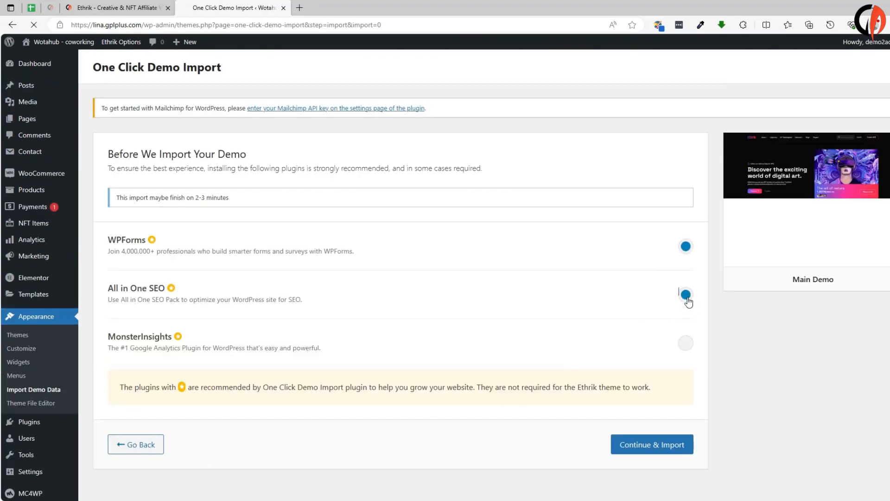
{"action": "left_click", "coordinate": [688, 346]}
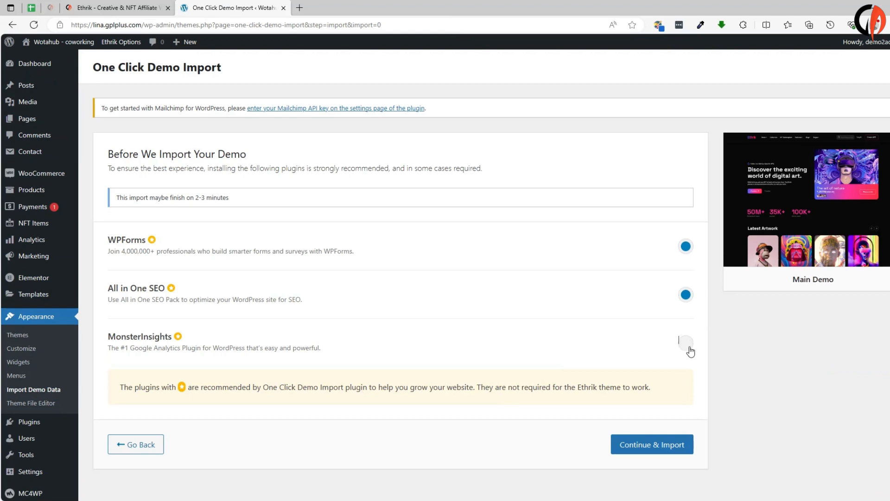
{"action": "left_click", "coordinate": [662, 447]}
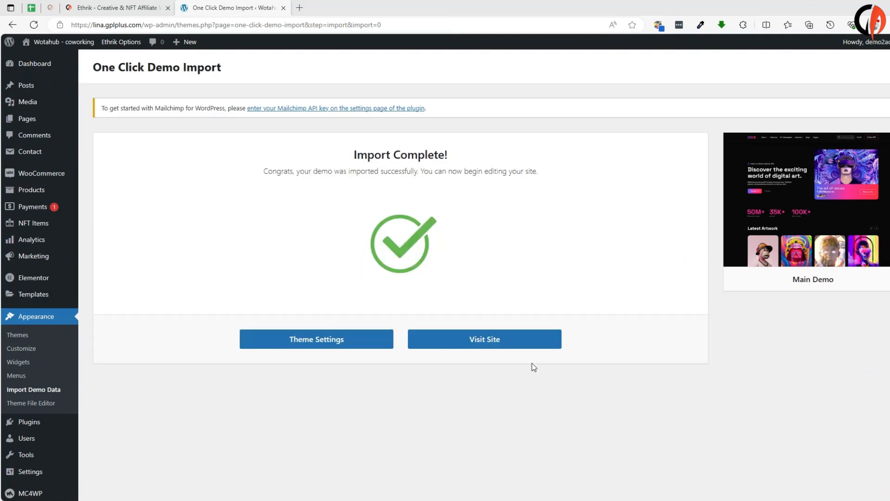
Step: Visit the imported site and examine its blog page, from the header through the posts to the footer and back up
{"action": "left_click", "coordinate": [488, 339]}
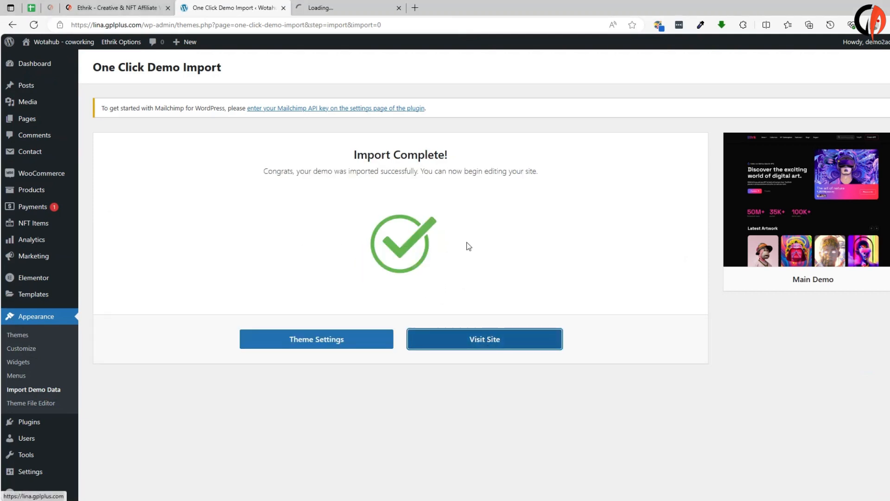
{"action": "left_click", "coordinate": [357, 10]}
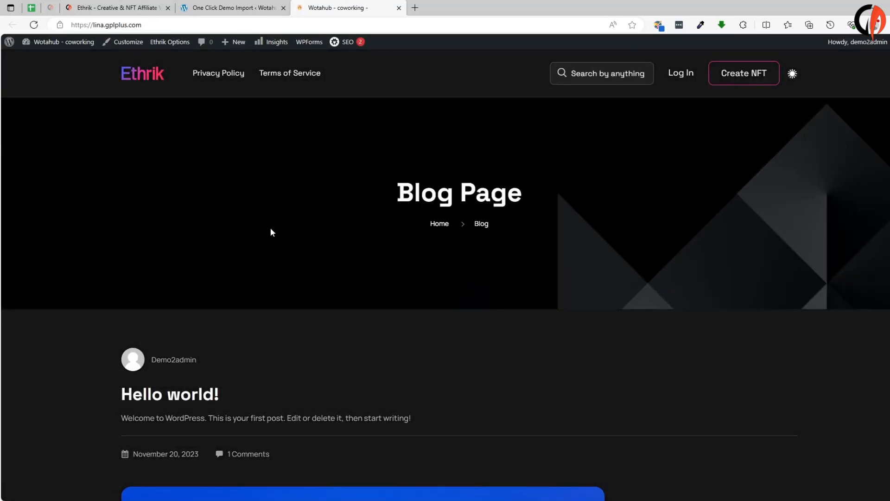
{"action": "scroll", "coordinate": [270, 229], "scroll_direction": "down", "scroll_amount": 6}
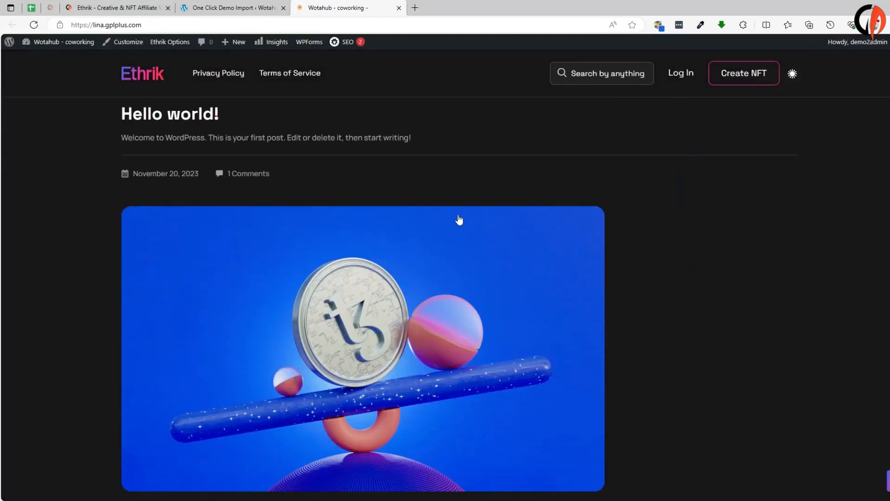
{"action": "scroll", "coordinate": [273, 245], "scroll_direction": "down", "scroll_amount": 6}
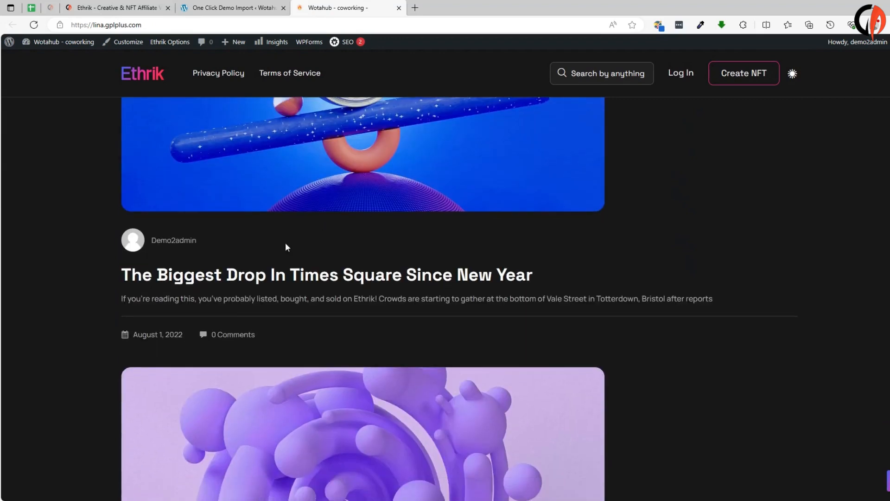
{"action": "scroll", "coordinate": [268, 356], "scroll_direction": "down", "scroll_amount": 5}
{"action": "scroll", "coordinate": [459, 245], "scroll_direction": "down", "scroll_amount": 6}
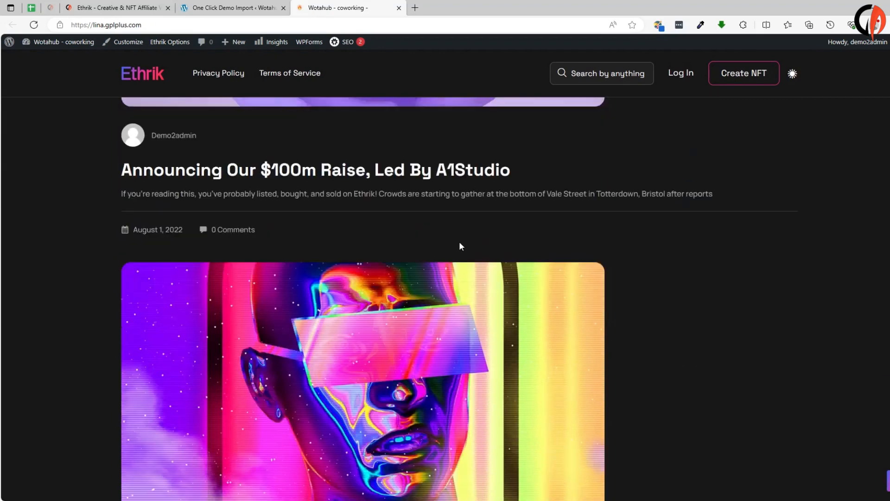
{"action": "scroll", "coordinate": [601, 370], "scroll_direction": "down", "scroll_amount": 10}
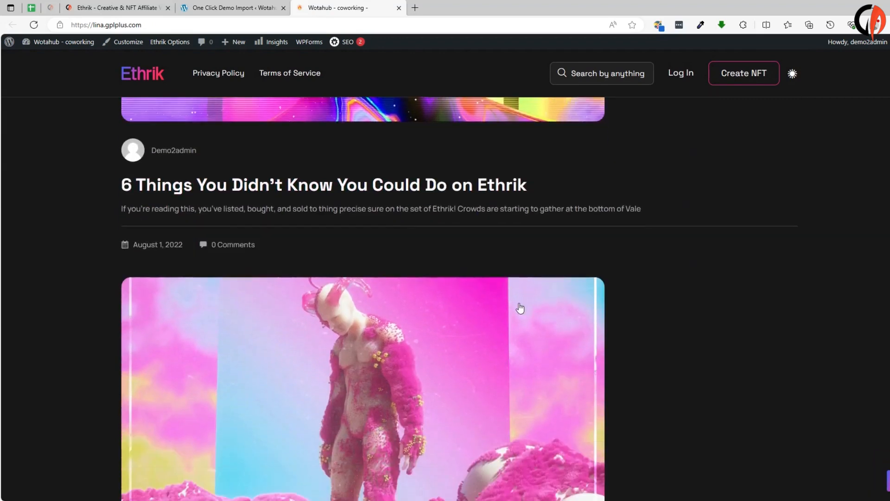
{"action": "scroll", "coordinate": [289, 356], "scroll_direction": "down", "scroll_amount": 12}
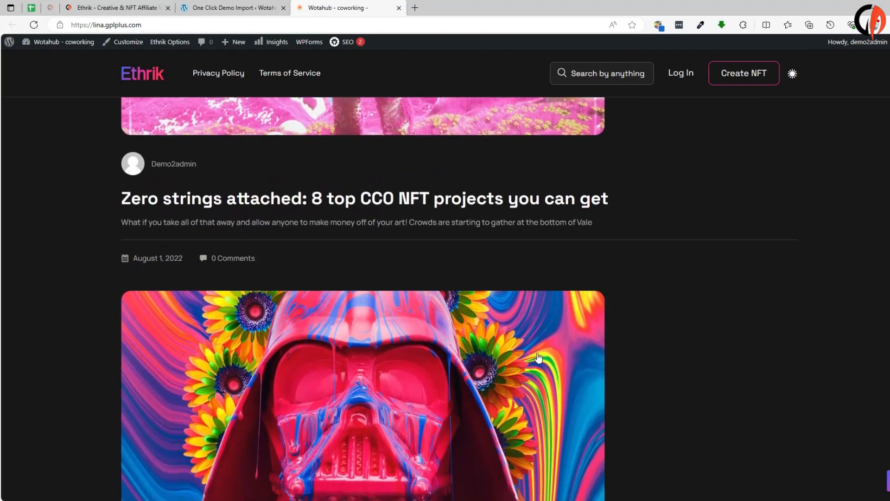
{"action": "scroll", "coordinate": [295, 344], "scroll_direction": "down", "scroll_amount": 5}
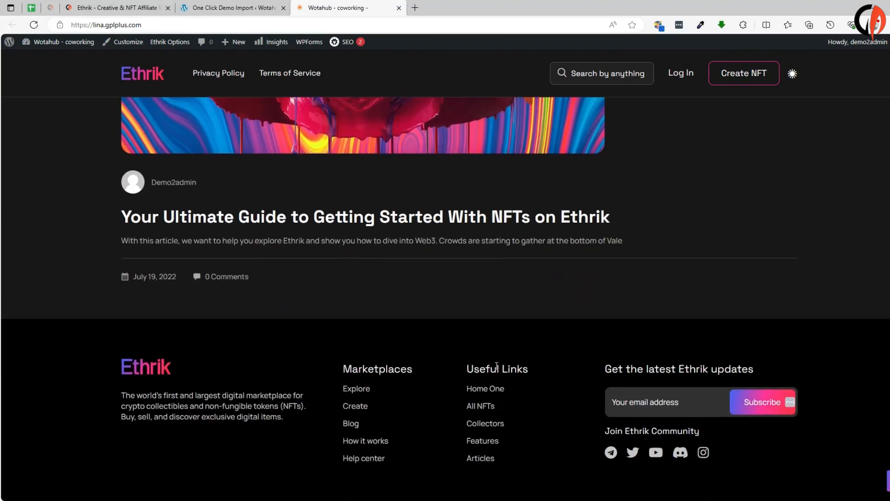
{"action": "scroll", "coordinate": [548, 355], "scroll_direction": "down", "scroll_amount": 1}
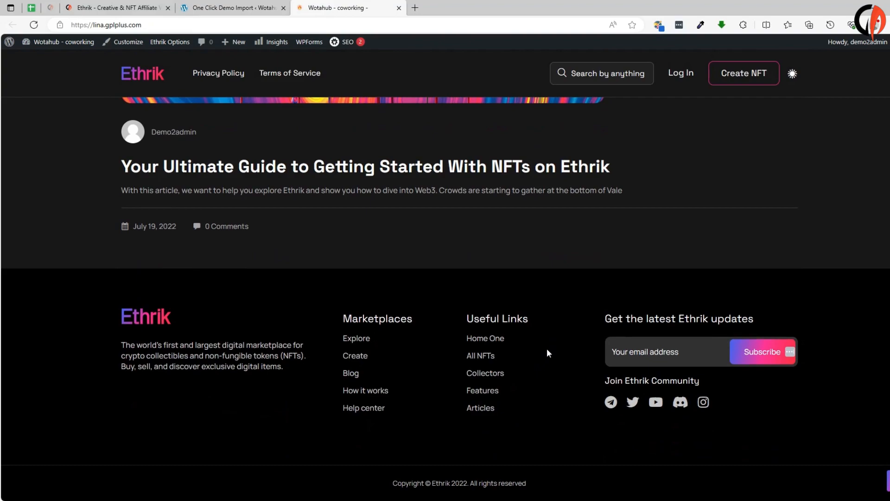
{"action": "scroll", "coordinate": [421, 419], "scroll_direction": "up", "scroll_amount": 5}
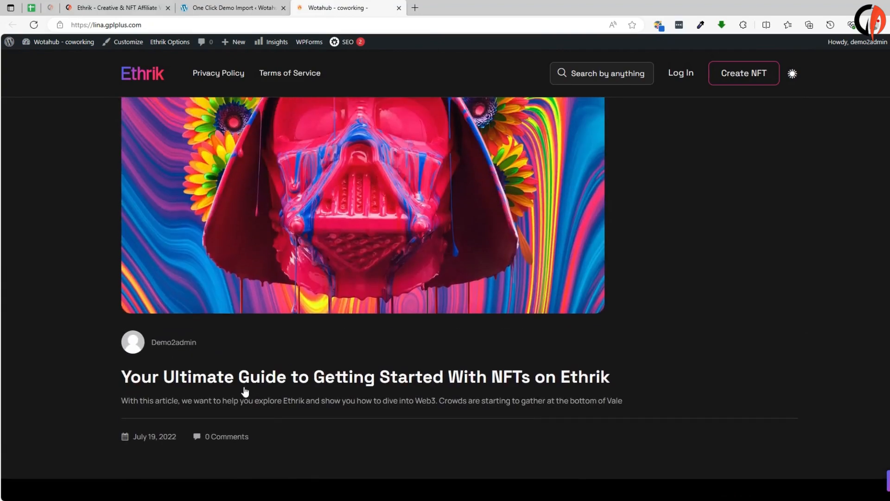
{"action": "scroll", "coordinate": [245, 392], "scroll_direction": "up", "scroll_amount": 6}
{"action": "scroll", "coordinate": [557, 390], "scroll_direction": "up", "scroll_amount": 15}
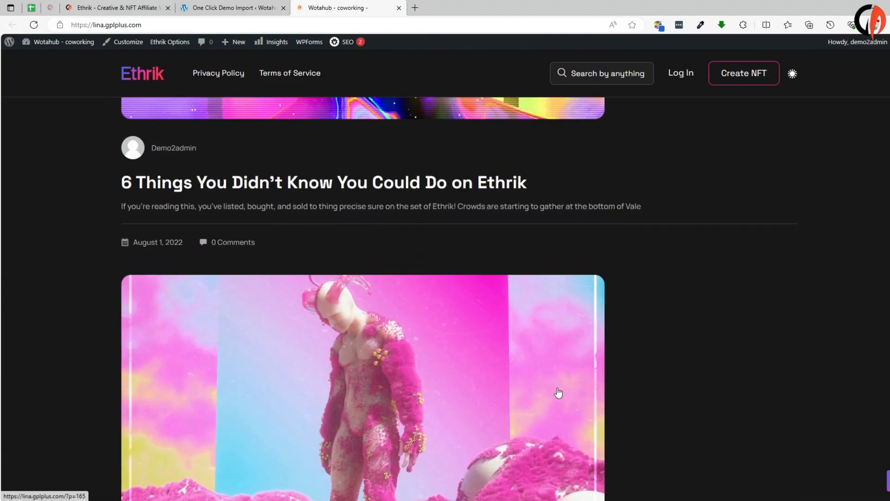
{"action": "scroll", "coordinate": [333, 433], "scroll_direction": "up", "scroll_amount": 8}
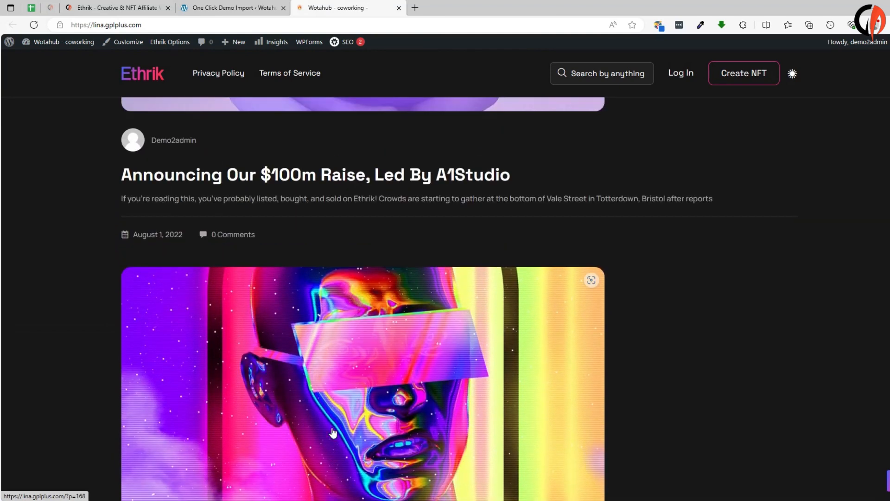
{"action": "scroll", "coordinate": [520, 445], "scroll_direction": "up", "scroll_amount": 3}
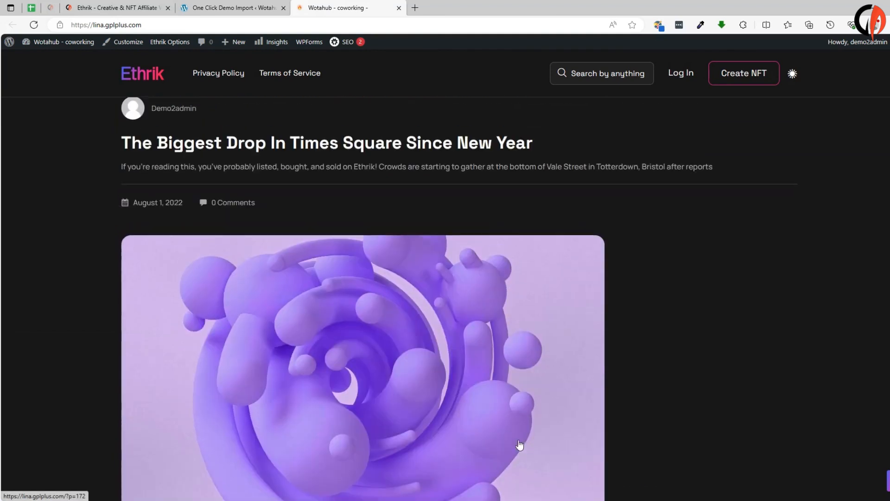
{"action": "scroll", "coordinate": [196, 397], "scroll_direction": "up", "scroll_amount": 8}
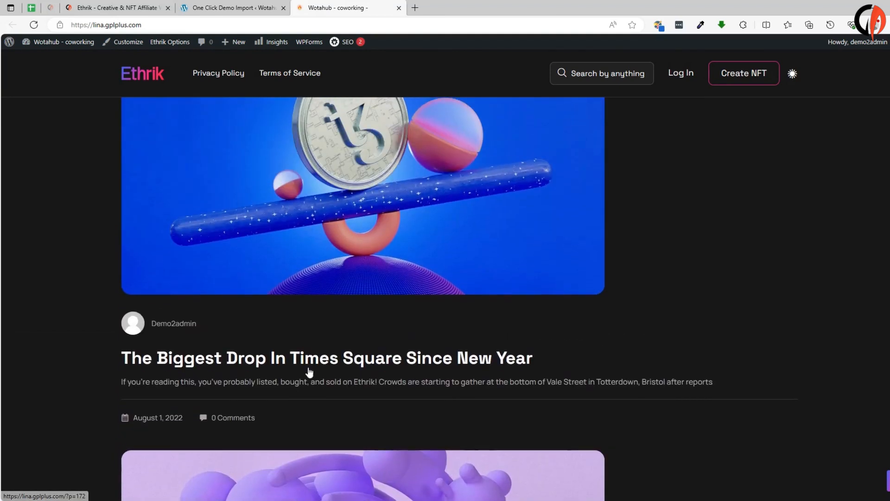
{"action": "scroll", "coordinate": [602, 431], "scroll_direction": "up", "scroll_amount": 2}
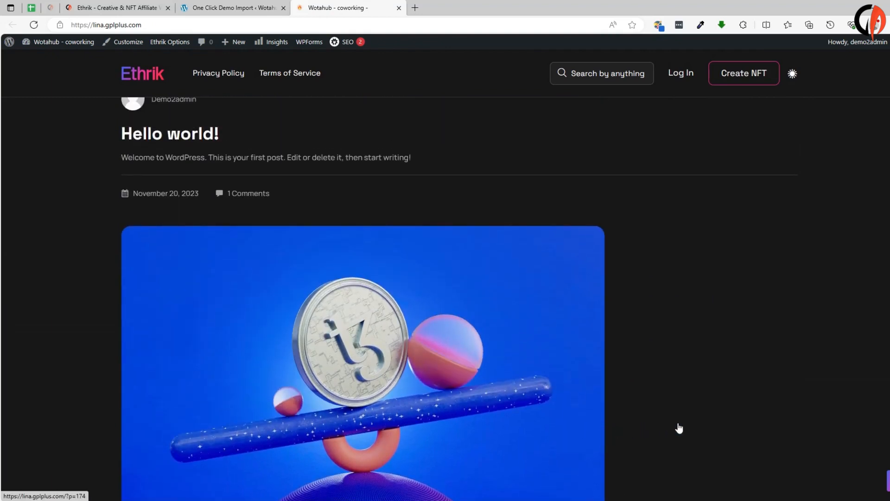
{"action": "scroll", "coordinate": [718, 424], "scroll_direction": "up", "scroll_amount": 2}
{"action": "scroll", "coordinate": [718, 424], "scroll_direction": "up", "scroll_amount": 5}
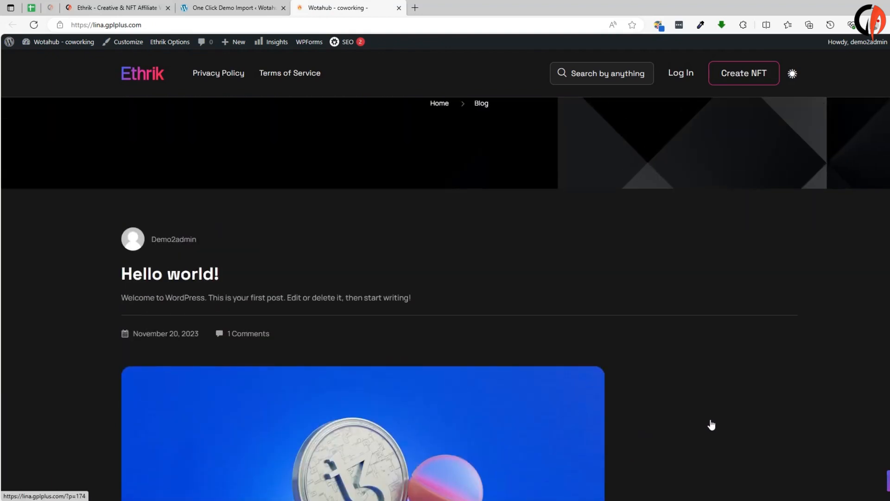